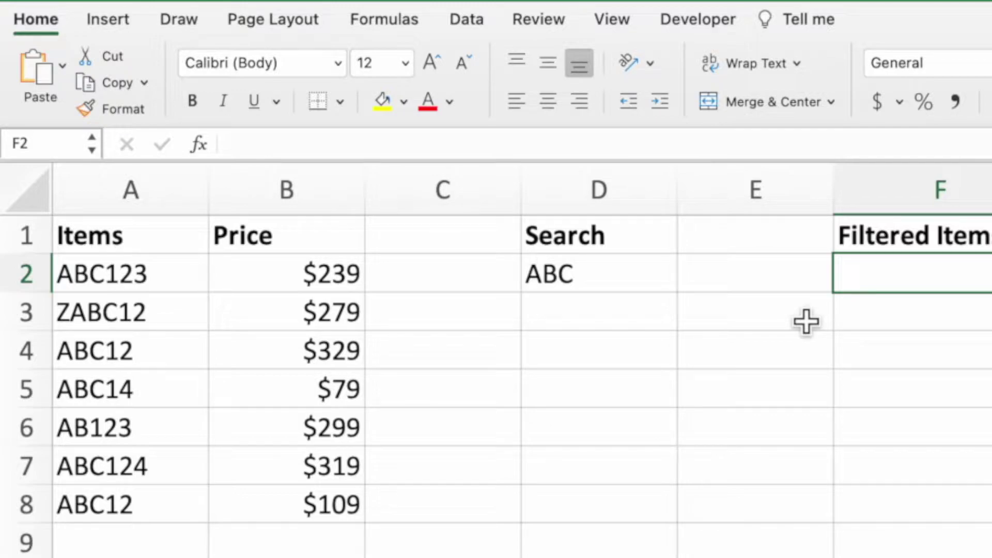
- Enter =FILTER(A2:B8,ISNUMBER(SEARCH(D2,A2:A8)),"-") in F2 to list items containing the D2 term
{"action": "type", "text": "=FILTE"}
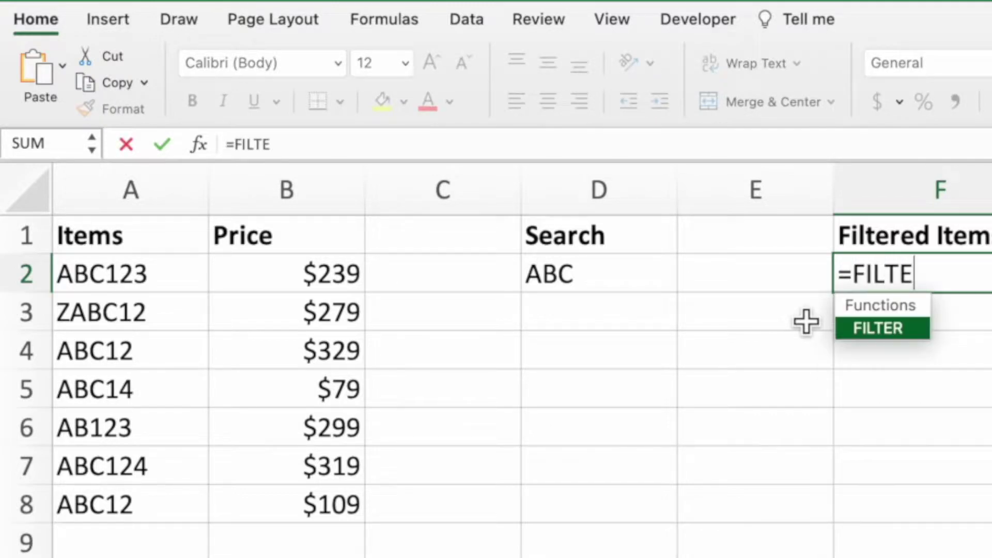
{"action": "type", "text": "R("}
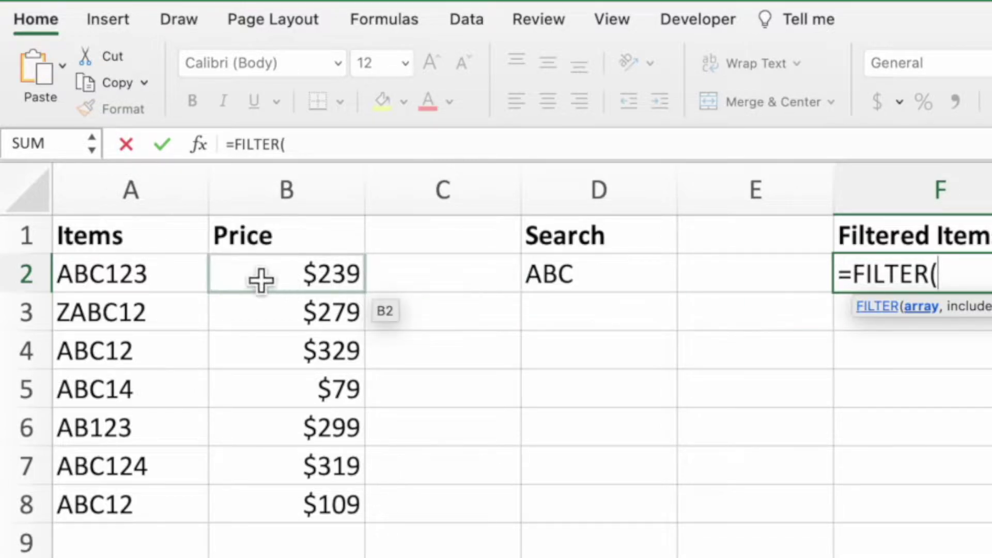
{"action": "left_click_drag", "start_coordinate": [204, 283], "coordinate": [294, 516]}
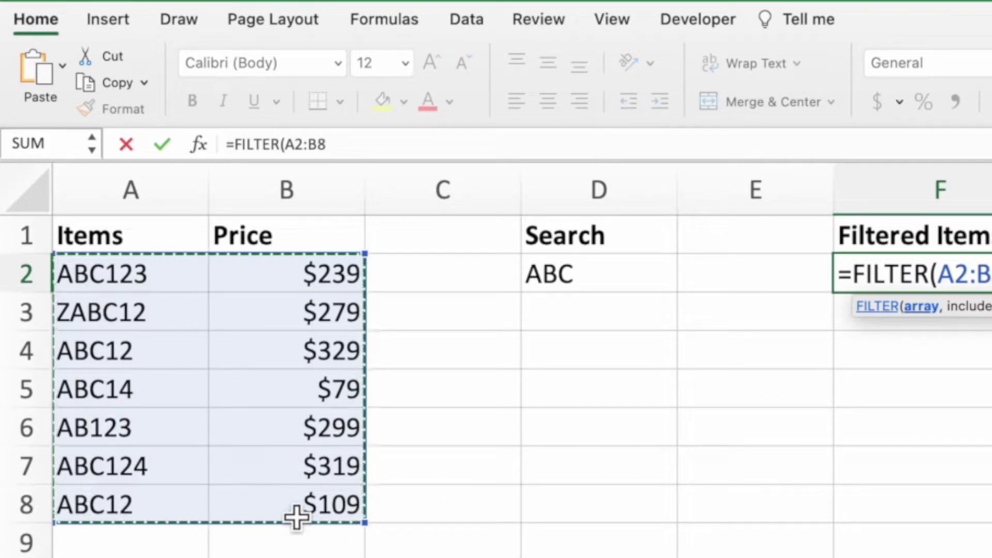
{"action": "type", "text": ","}
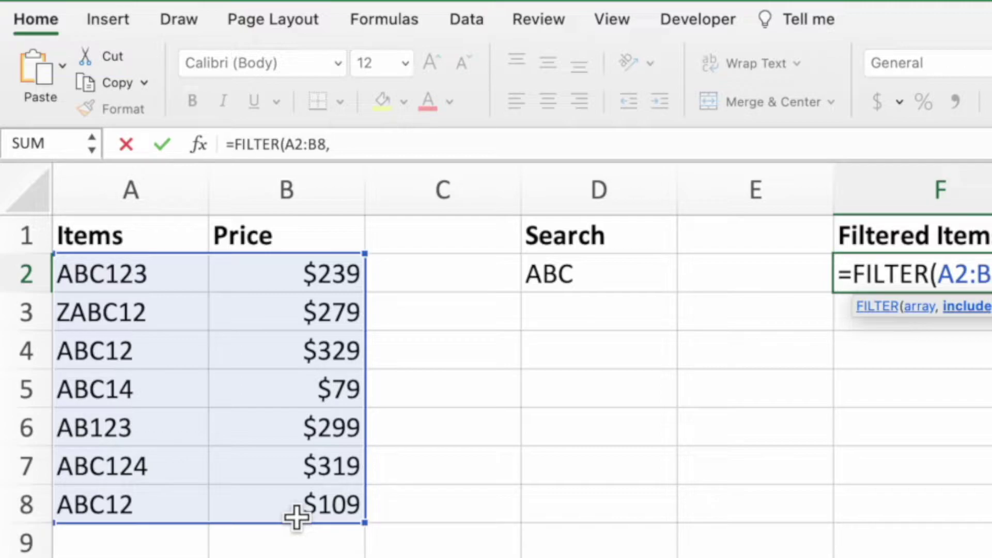
{"action": "type", "text": "ISNUMBER("}
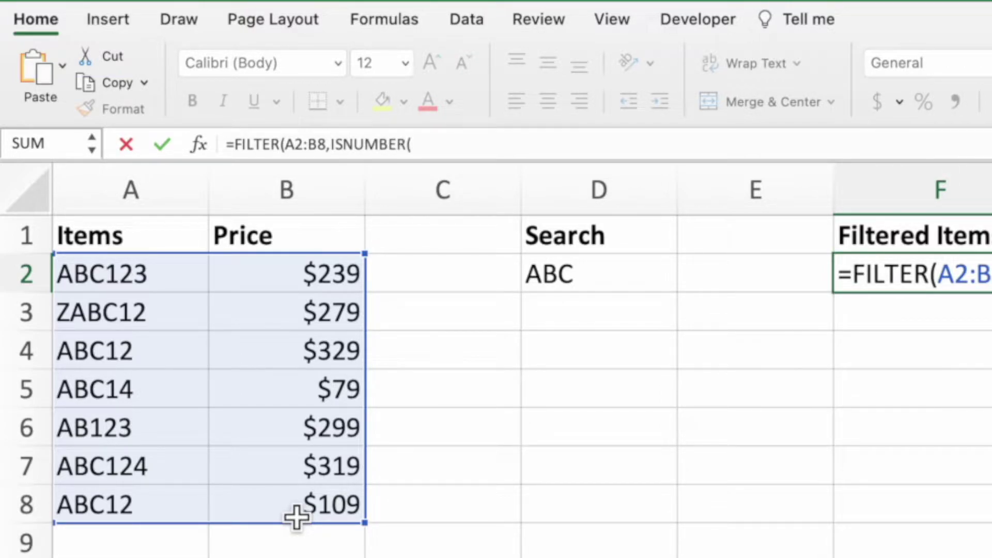
{"action": "type", "text": "SEARCH("}
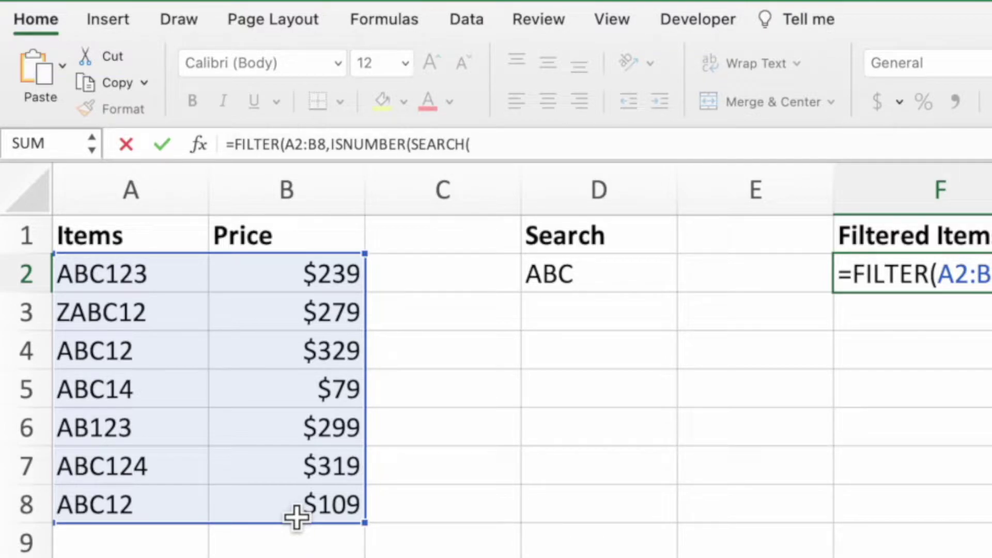
{"action": "left_click", "coordinate": [657, 279]}
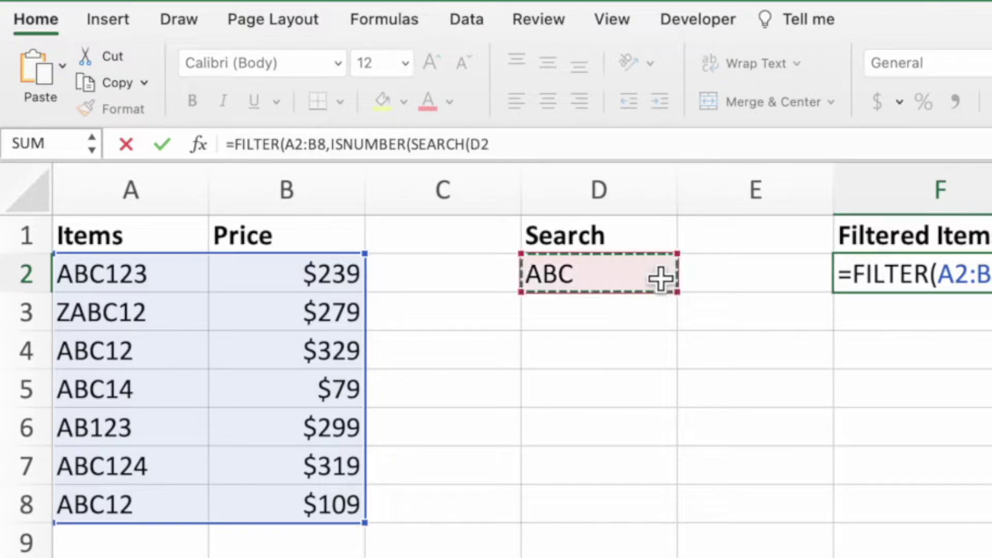
{"action": "type", "text": ","}
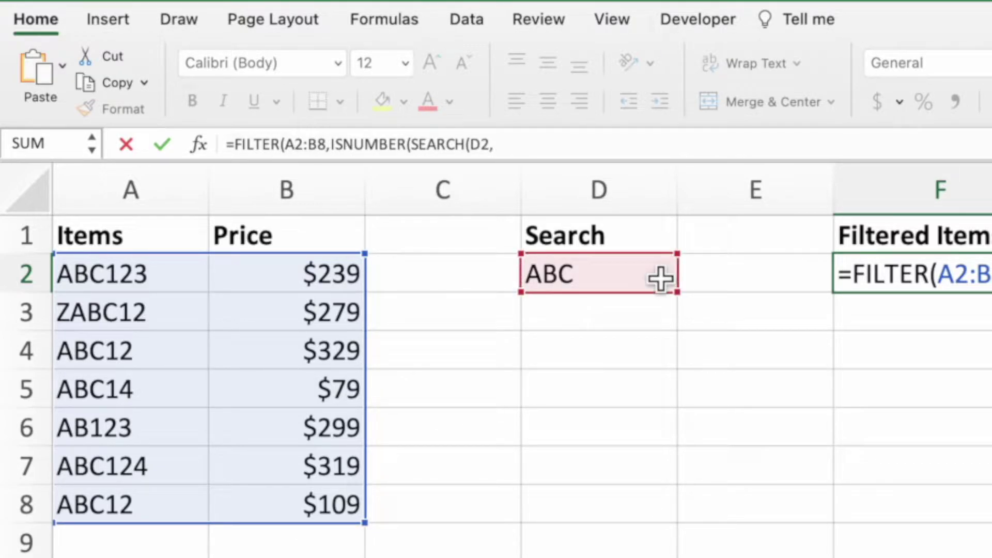
{"action": "left_click_drag", "start_coordinate": [199, 284], "coordinate": [204, 514]}
{"action": "type", "text": "))"}
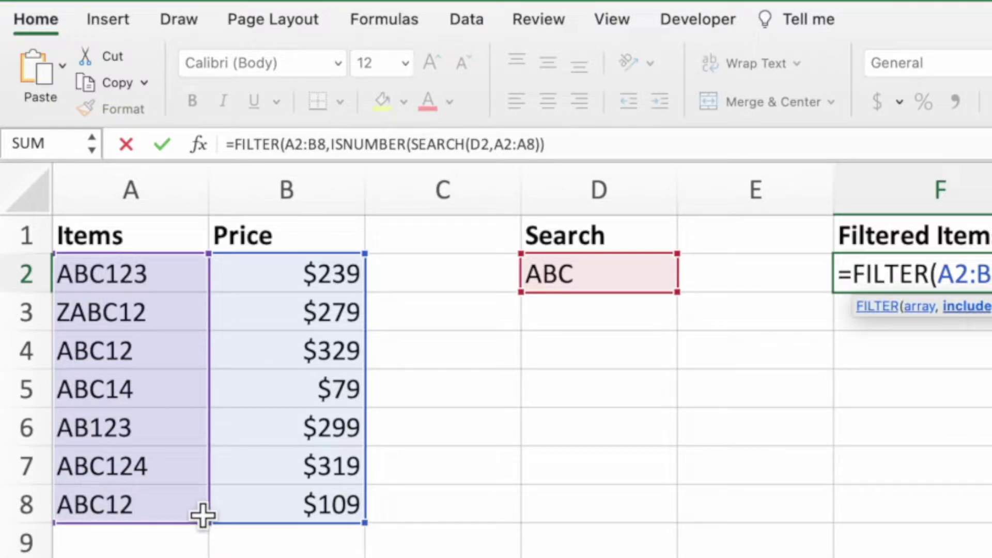
{"action": "type", "text": ","}
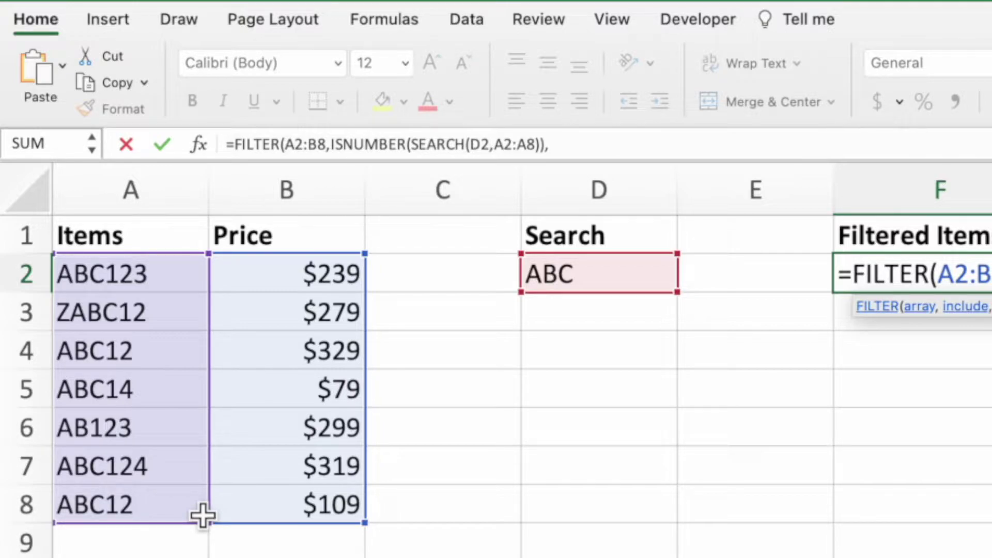
{"action": "type", "text": "\"-\")"}
{"action": "key", "text": "Return"}
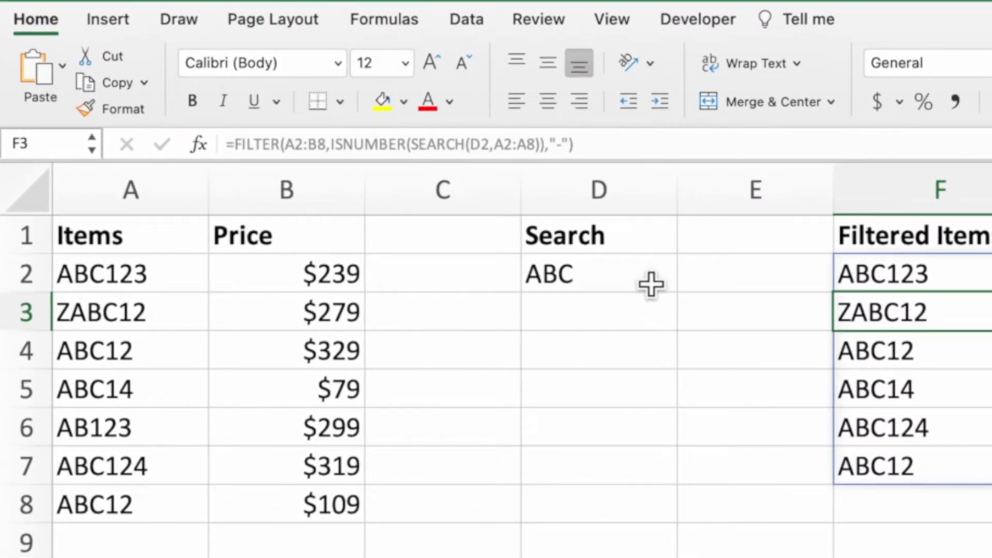
- Change the D2 search term to the wildcard pattern AB?*4
{"action": "left_click", "coordinate": [651, 284]}
{"action": "type", "text": "AB"}
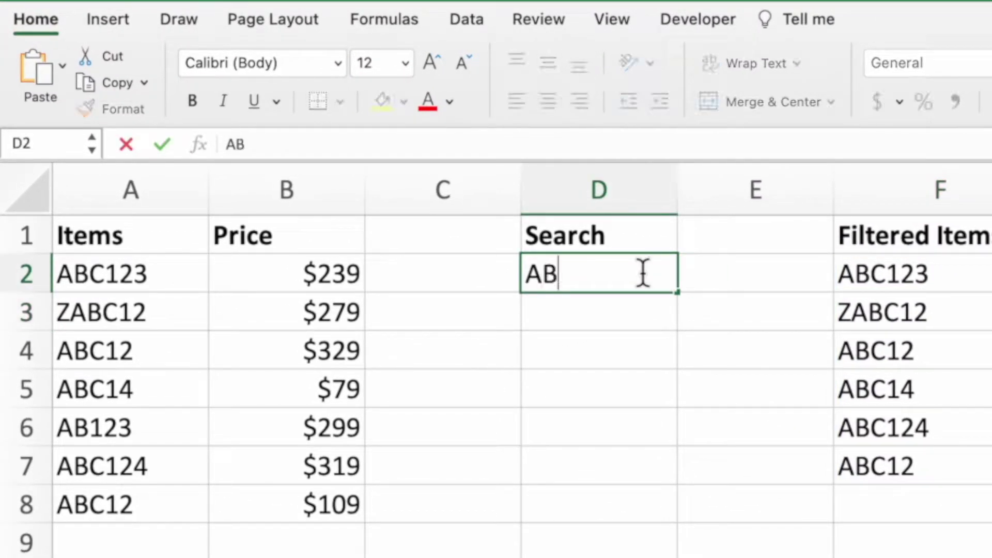
{"action": "type", "text": "?*4"}
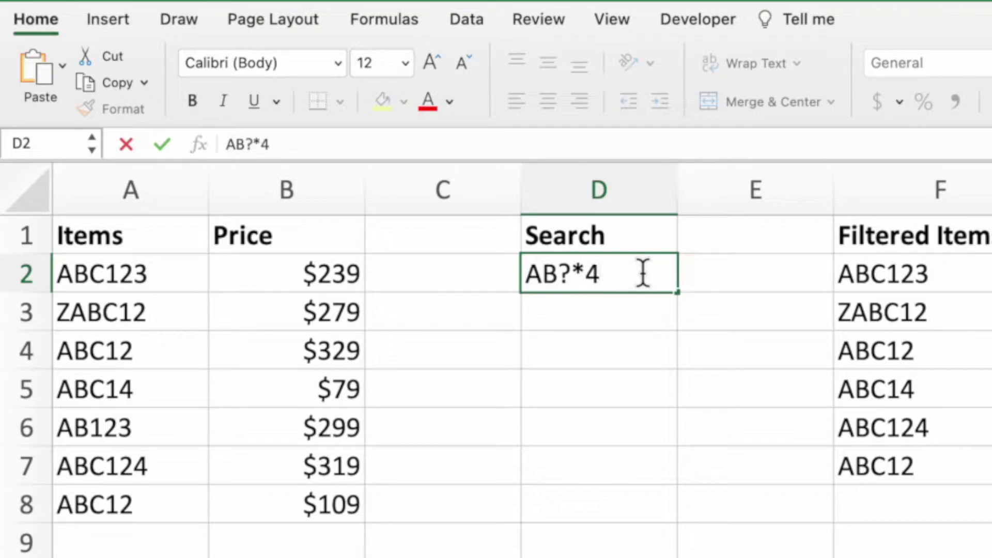
{"action": "key", "text": "Return"}
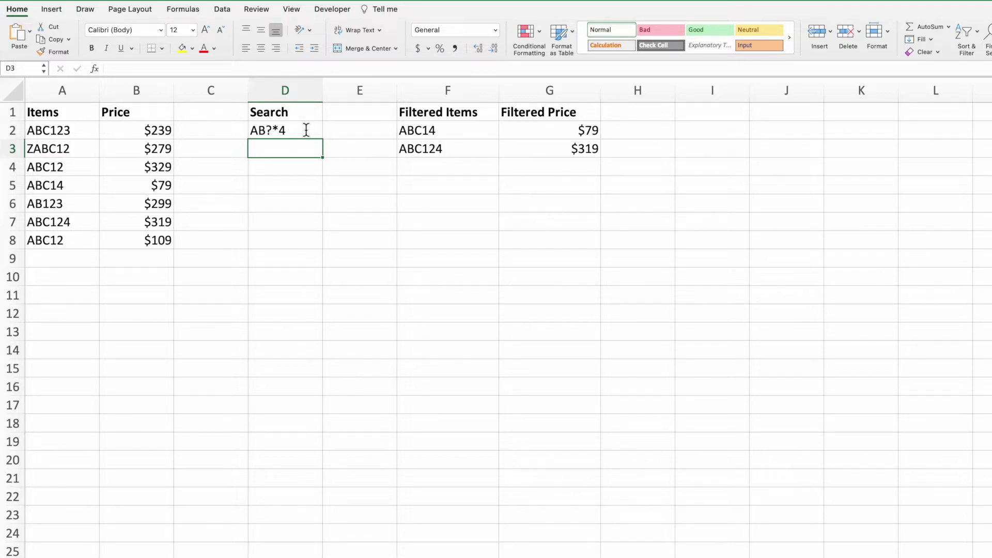
- Set the D2 search term to ABC12
{"action": "left_click", "coordinate": [306, 130]}
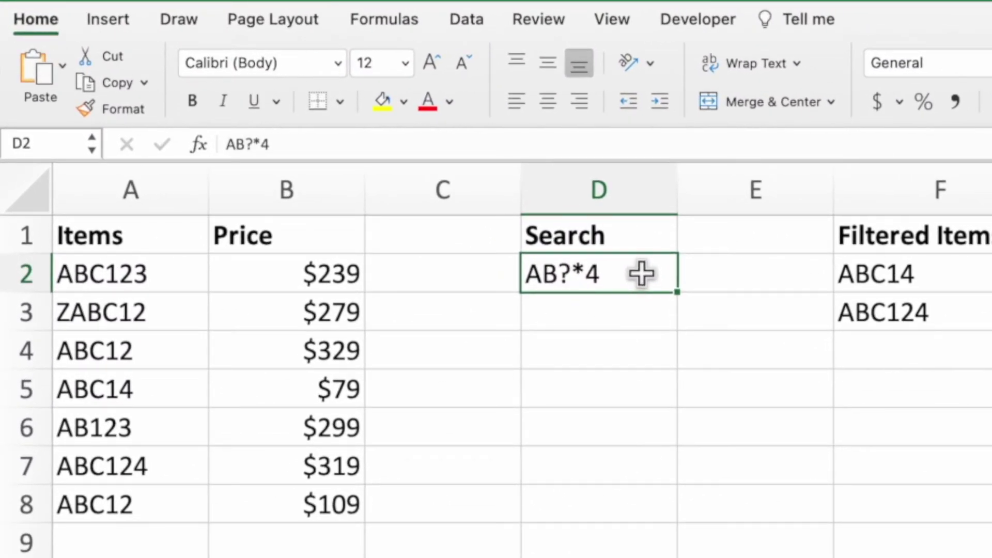
{"action": "type", "text": "ABC12"}
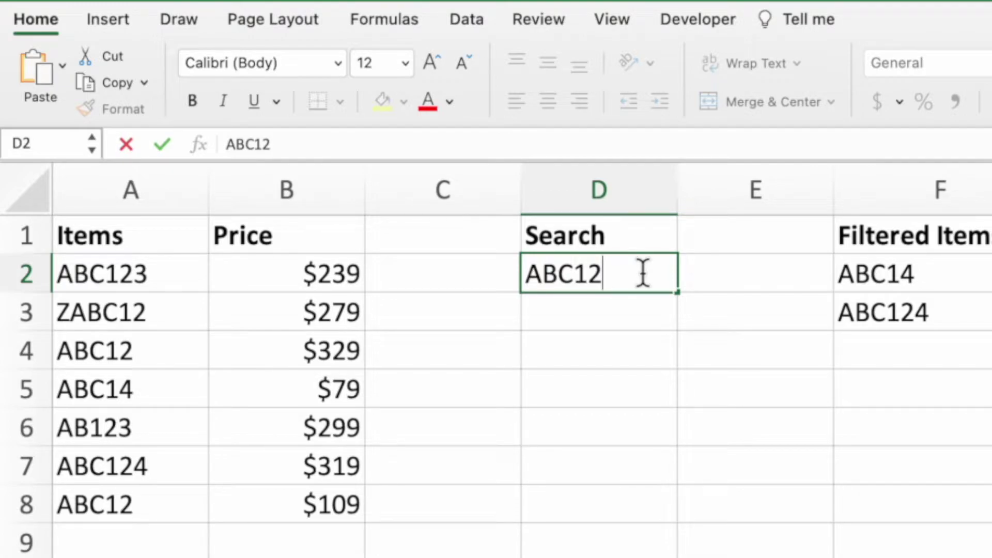
{"action": "key", "text": "Return"}
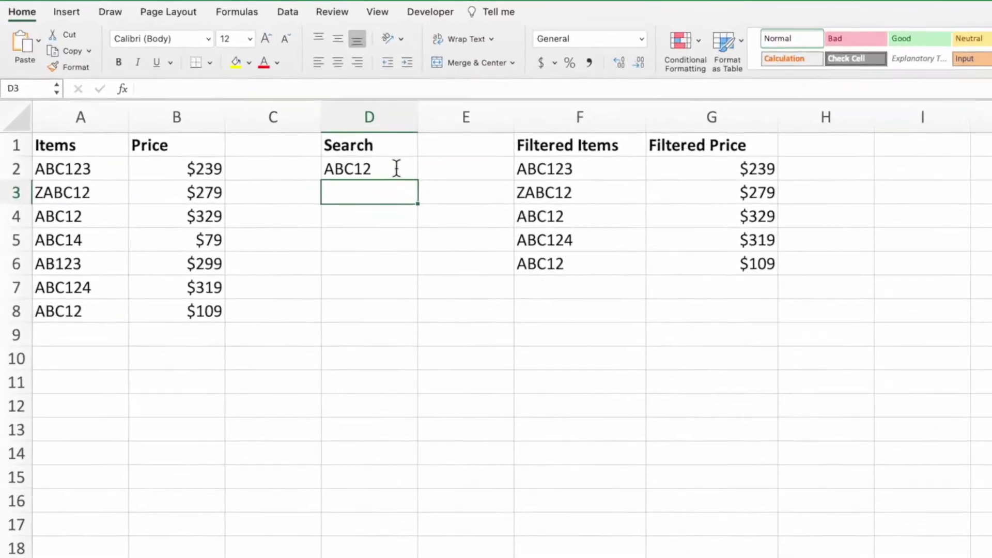
- Change the D2 search term to ABC* so all six ABC items reappear
{"action": "left_click", "coordinate": [397, 168]}
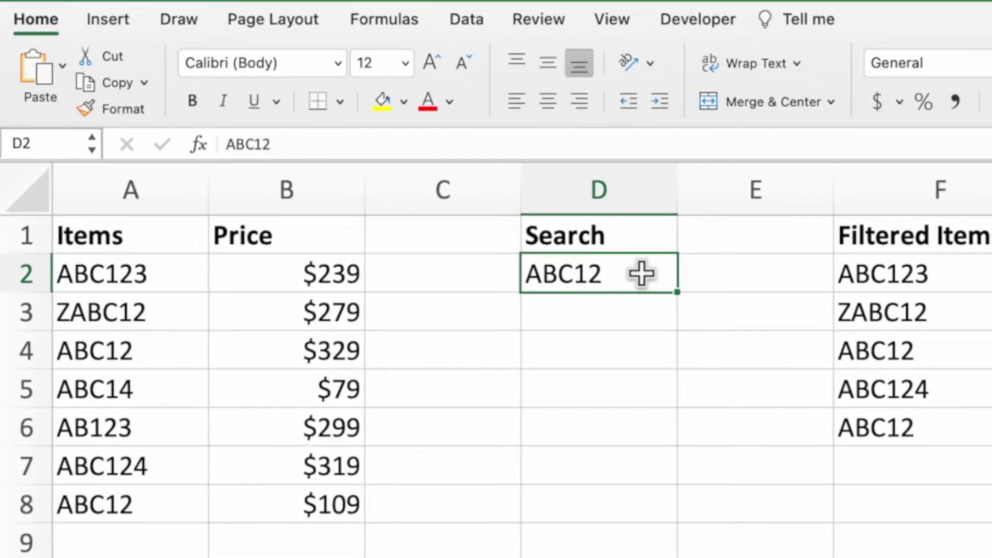
{"action": "type", "text": "ABC*"}
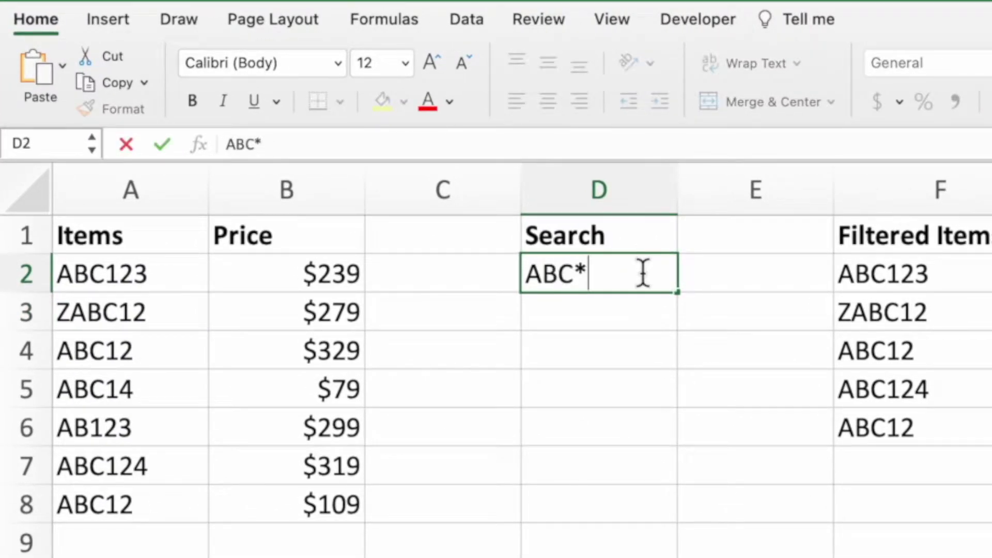
{"action": "key", "text": "Return"}
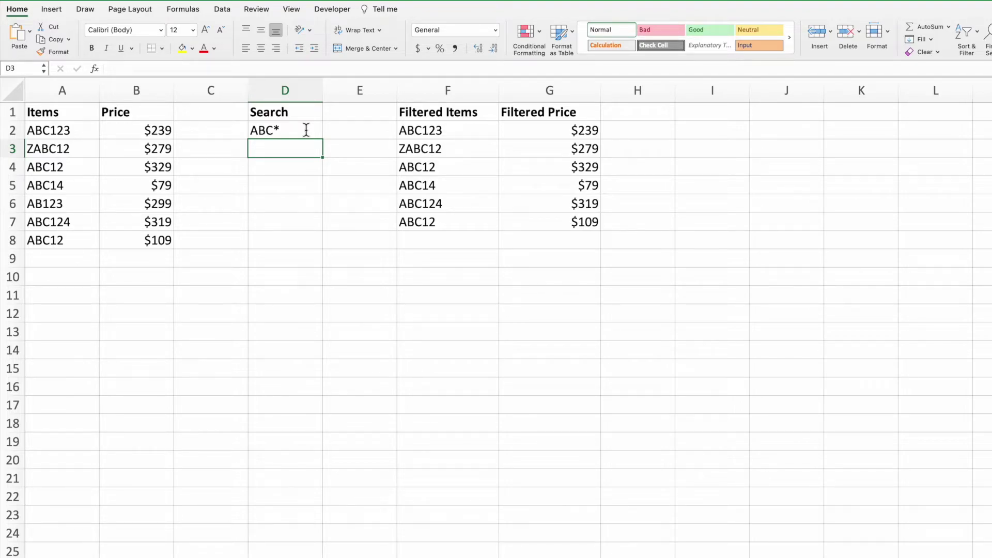
- In F2's SEARCH, wrap D2 as " "&D2&" " and A2:A8 as " "&A2:A8&" "
{"action": "left_click", "coordinate": [480, 134]}
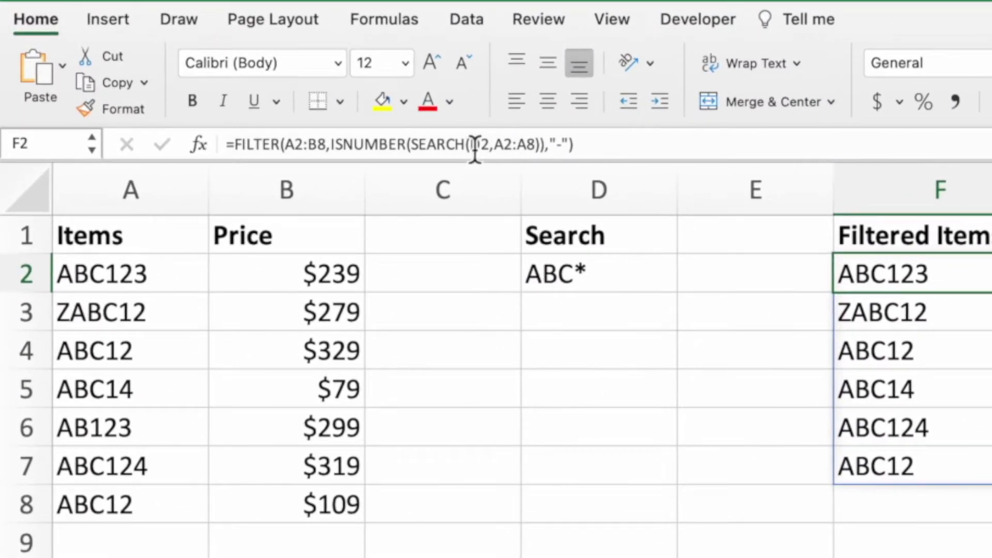
{"action": "left_click", "coordinate": [475, 145]}
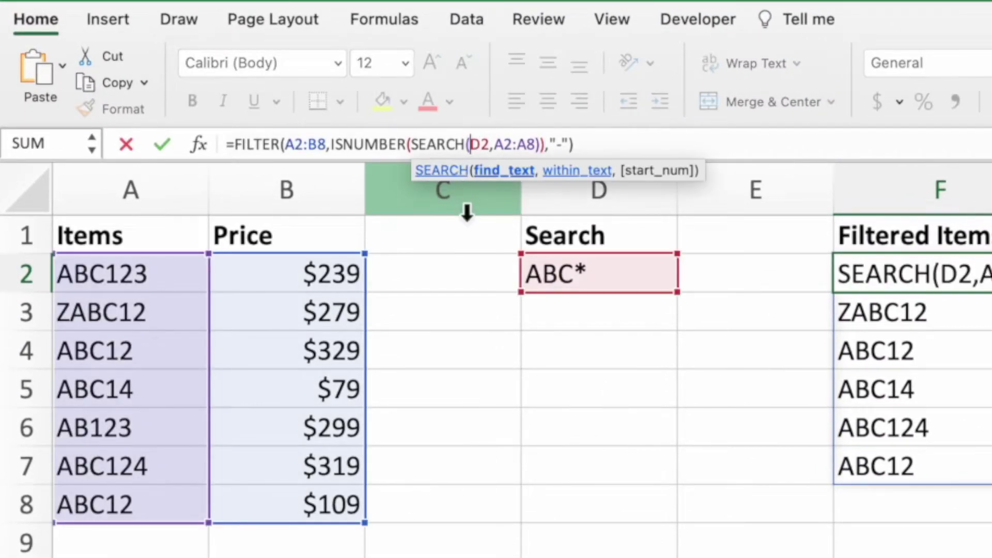
{"action": "type", "text": "\" \""}
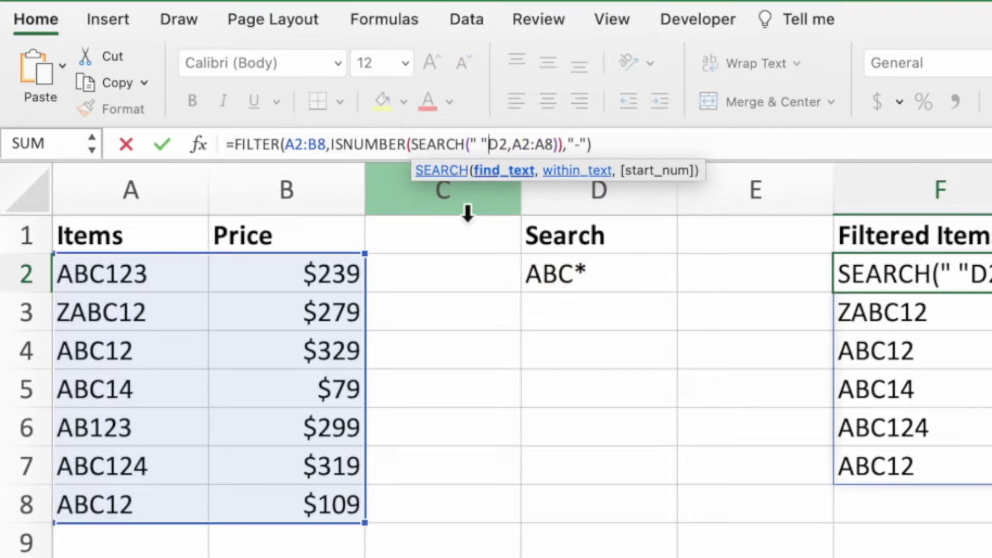
{"action": "type", "text": "&"}
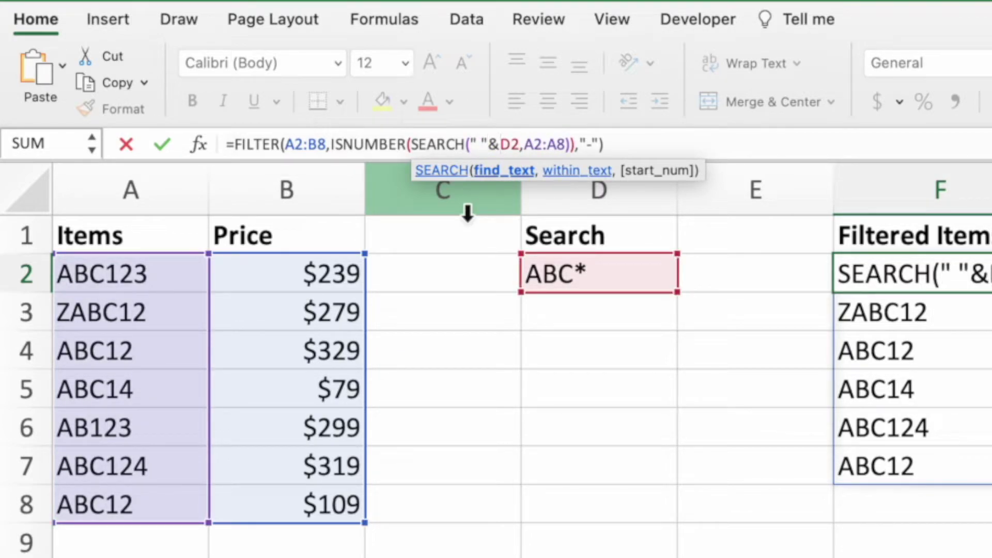
{"action": "key", "text": "Right"}
{"action": "key", "text": "Right"}
{"action": "type", "text": "&"}
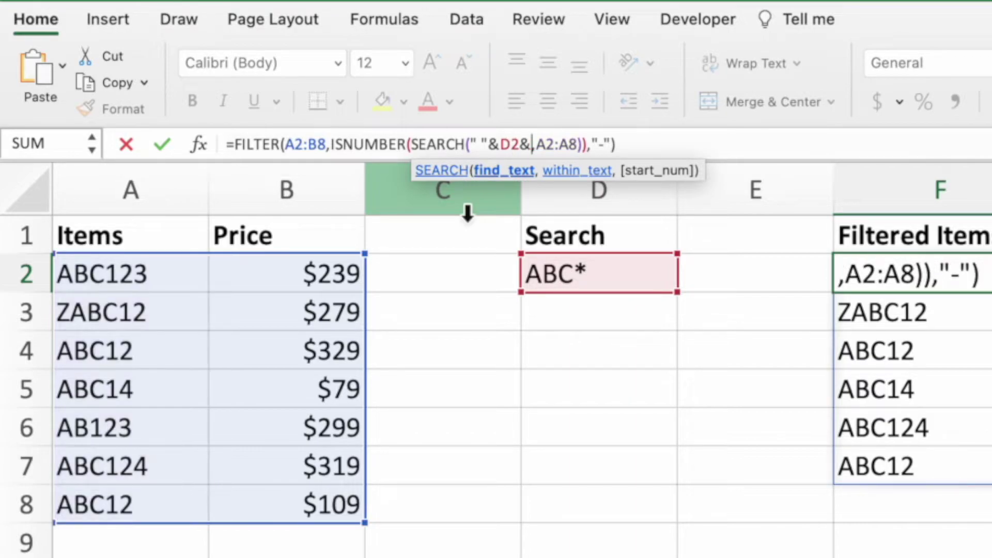
{"action": "type", "text": "\" \""}
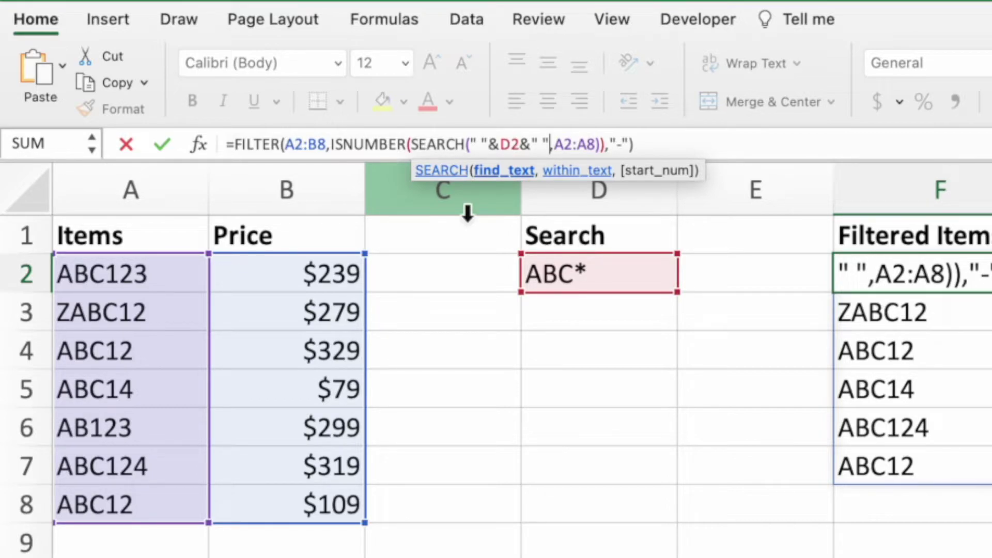
{"action": "type", "text": "\" \""}
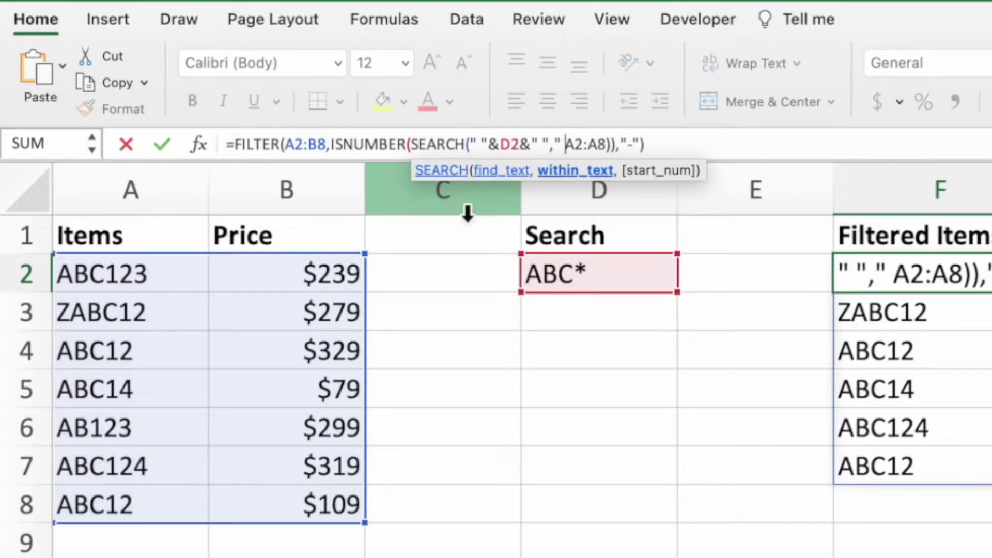
{"action": "type", "text": "&"}
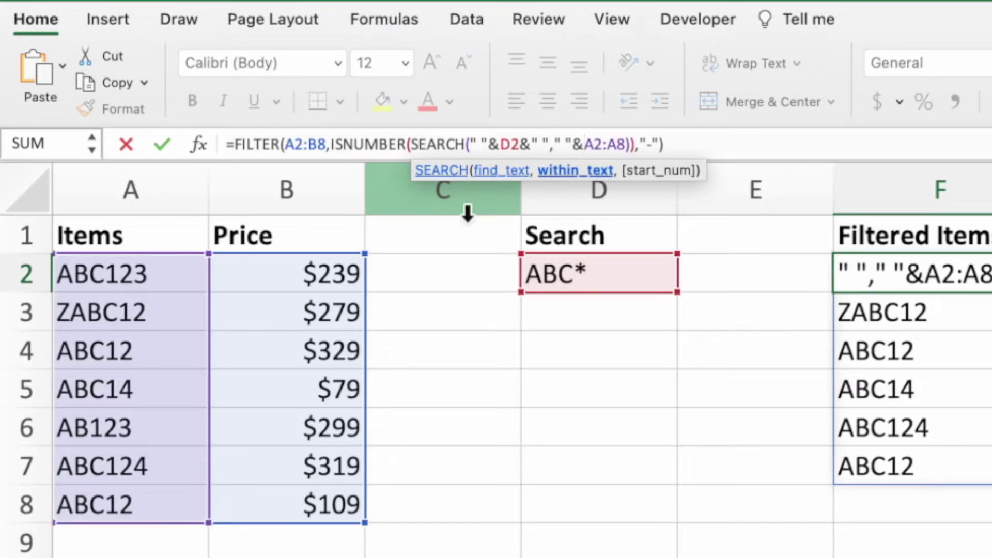
{"action": "key", "text": "Right"}
{"action": "key", "text": "Right"}
{"action": "key", "text": "Right"}
{"action": "key", "text": "Right"}
{"action": "key", "text": "Right"}
{"action": "type", "text": "&\" \""}
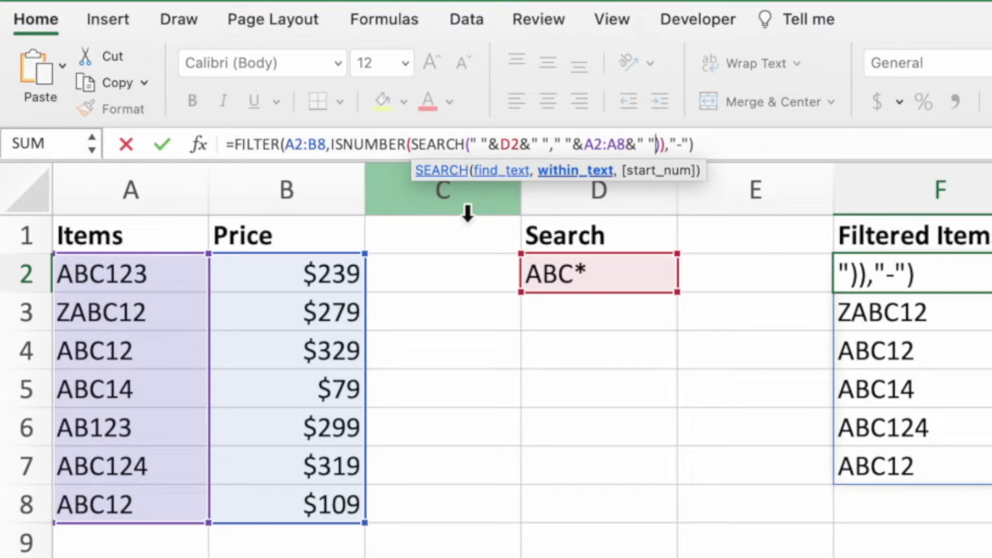
- Commit the space-padded FILTER formula so ZABC12 drops out, leaving five ABC items
{"action": "key", "text": "Return"}
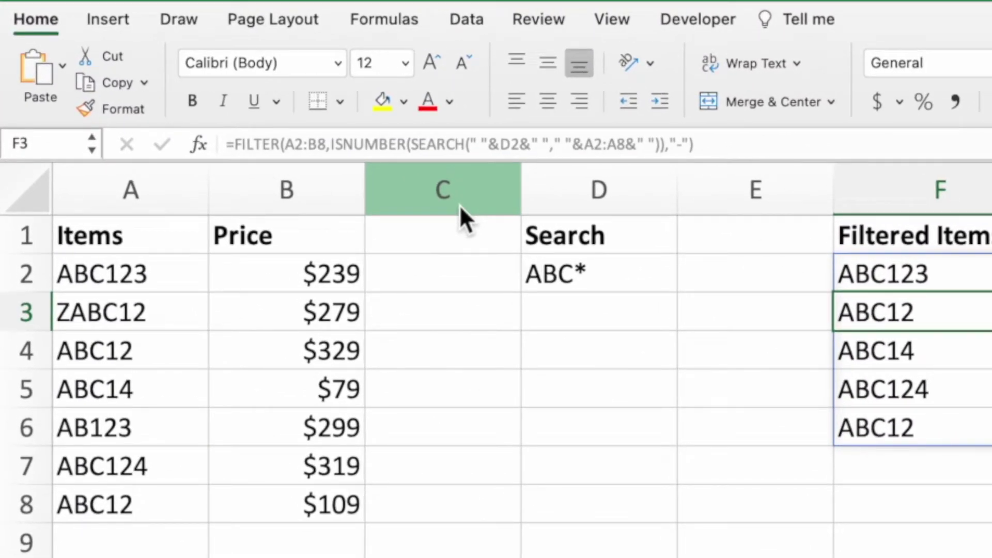
- Set the D2 search term to ABC12, showing the two exact ABC12 entries
{"action": "left_click", "coordinate": [647, 283]}
{"action": "type", "text": "ABC12"}
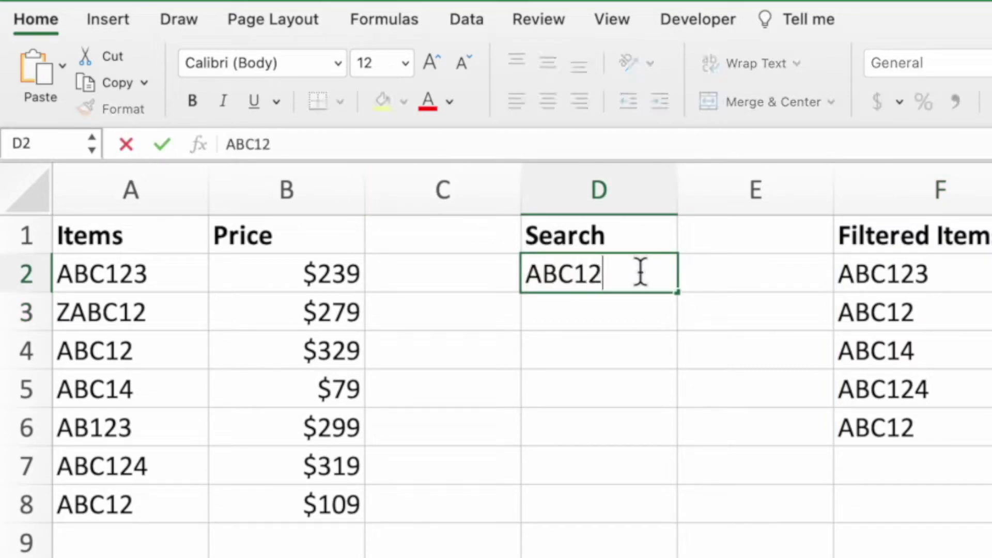
{"action": "key", "text": "Return"}
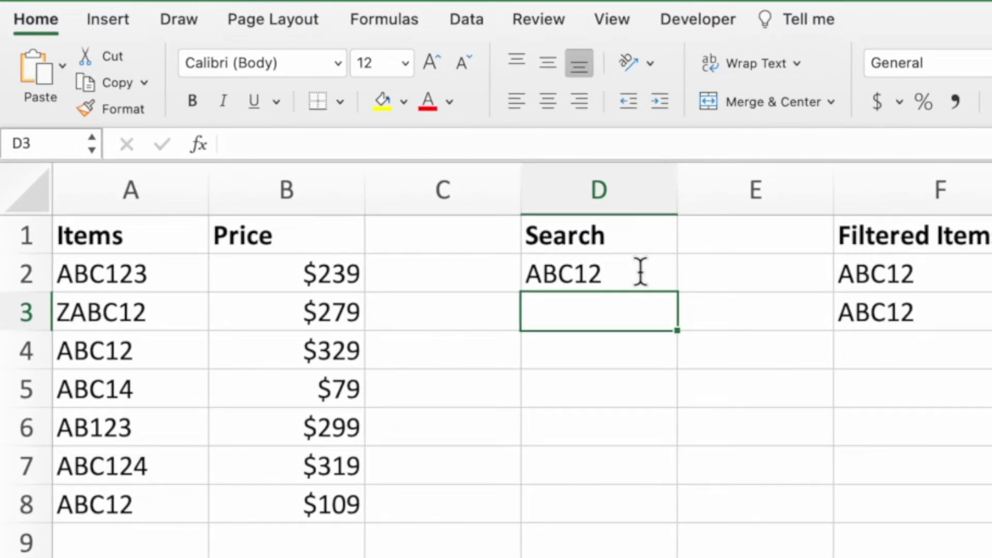
- Shorten the D2 search term to ABC, which returns "-"
{"action": "left_click", "coordinate": [640, 273]}
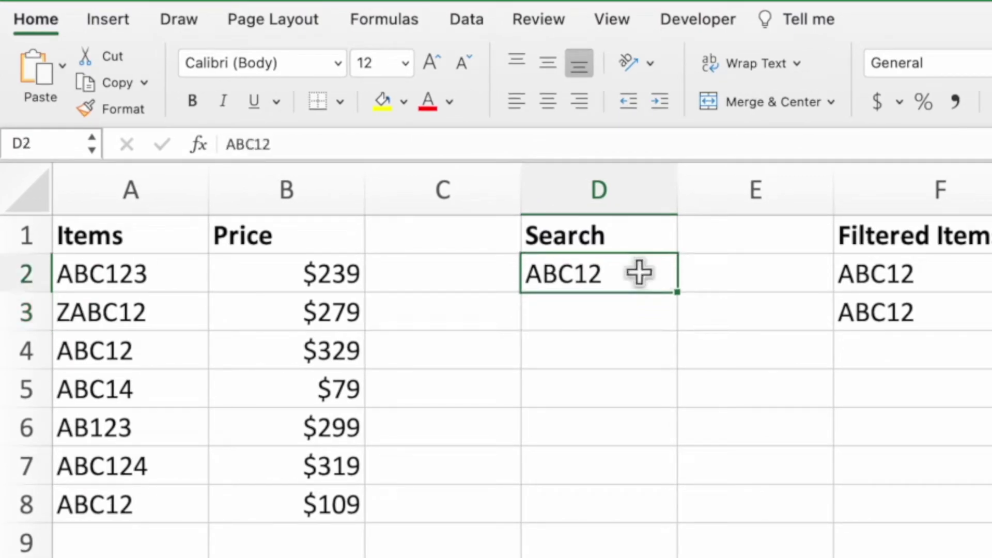
{"action": "double_click", "coordinate": [639, 272]}
{"action": "key", "text": "BackSpace"}
{"action": "key", "text": "BackSpace"}
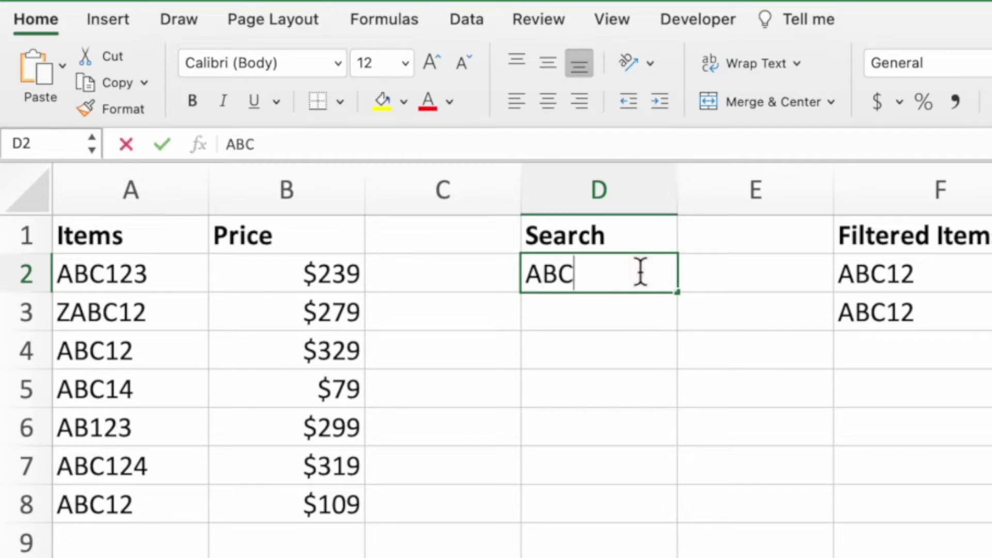
{"action": "key", "text": "Return"}
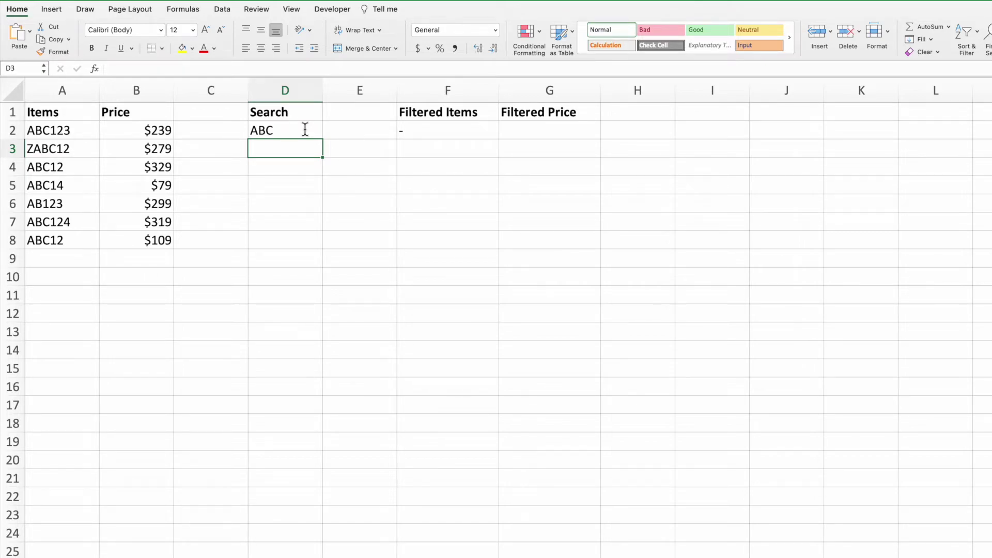
- Add asterisks around the term to make *ABC*, listing all six items including ZABC12
{"action": "left_click", "coordinate": [305, 129]}
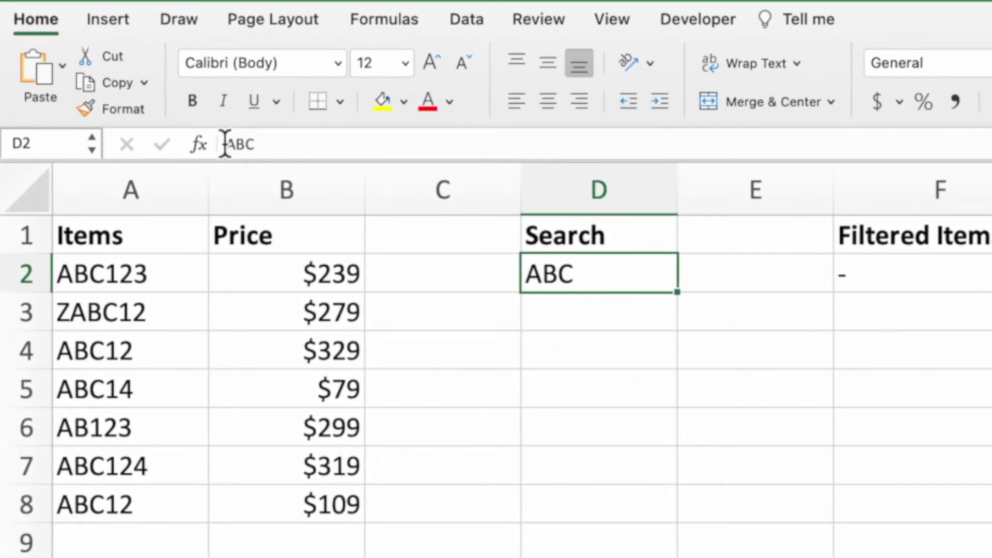
{"action": "left_click", "coordinate": [225, 144]}
{"action": "type", "text": "*"}
{"action": "key", "text": "Right"}
{"action": "key", "text": "Right"}
{"action": "key", "text": "Right"}
{"action": "type", "text": "*"}
{"action": "key", "text": "Return"}
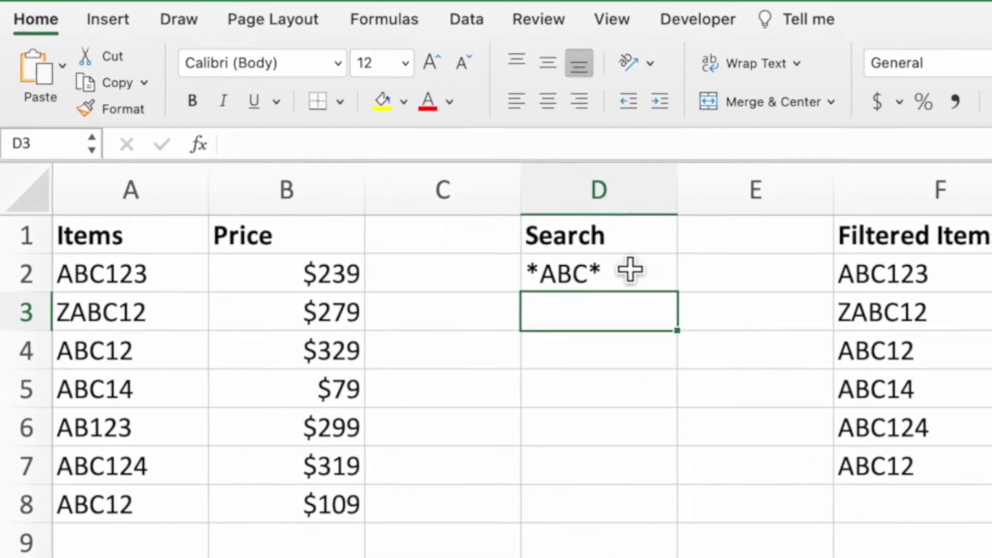
- Set the D2 search term back to ABC12
{"action": "left_click", "coordinate": [310, 132]}
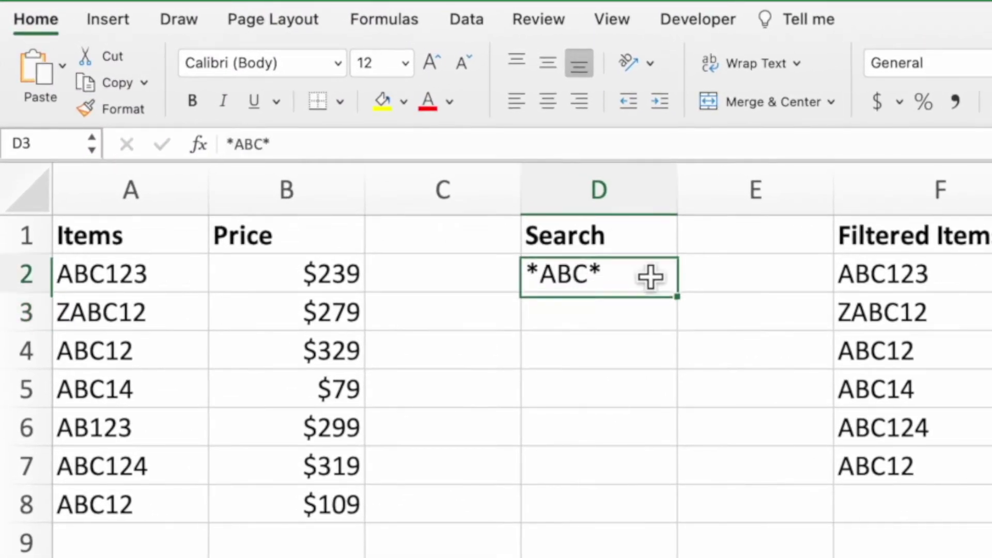
{"action": "type", "text": "ABC12"}
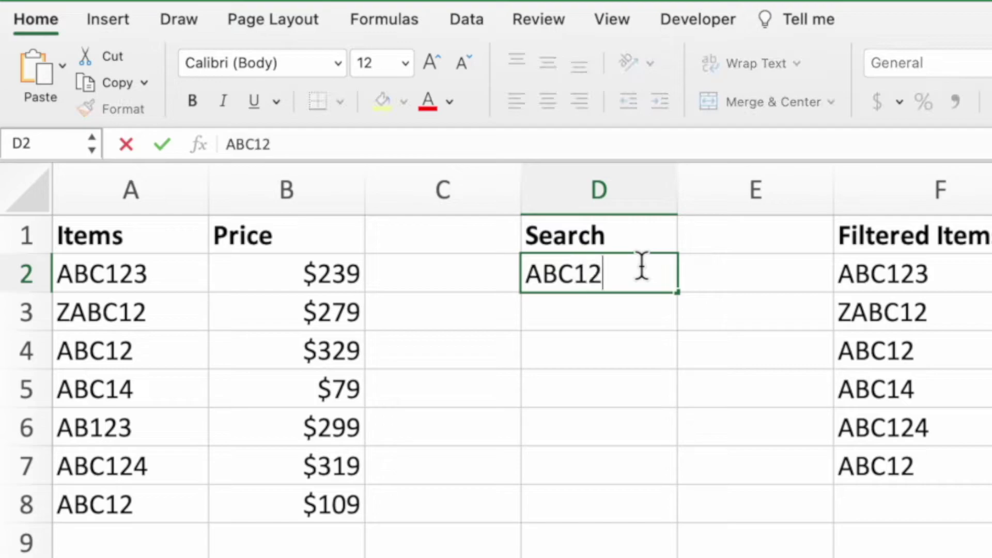
{"action": "key", "text": "Return"}
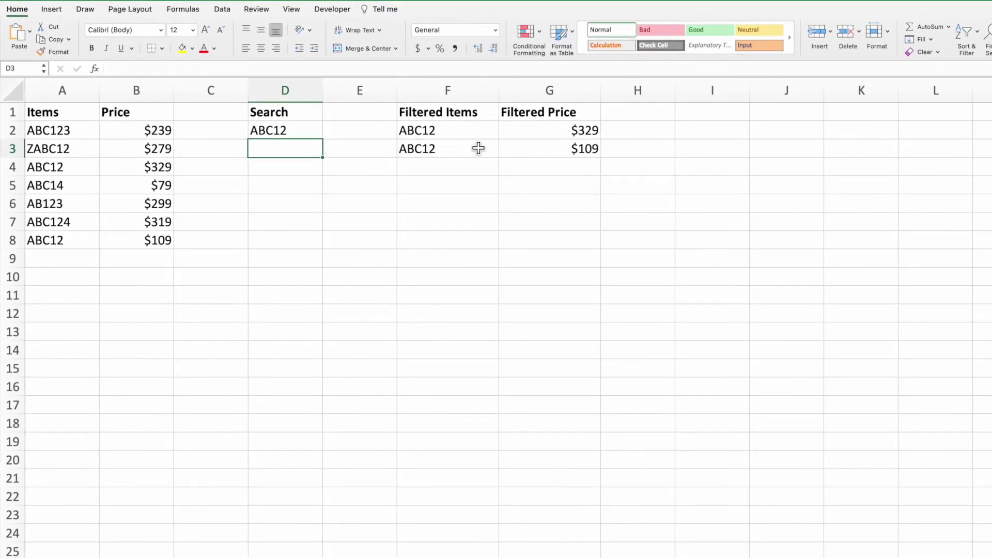
- Evaluate both SEARCH arguments in F2's formula with F9, revealing " ABC12 " and the padded item array
{"action": "left_click", "coordinate": [483, 138]}
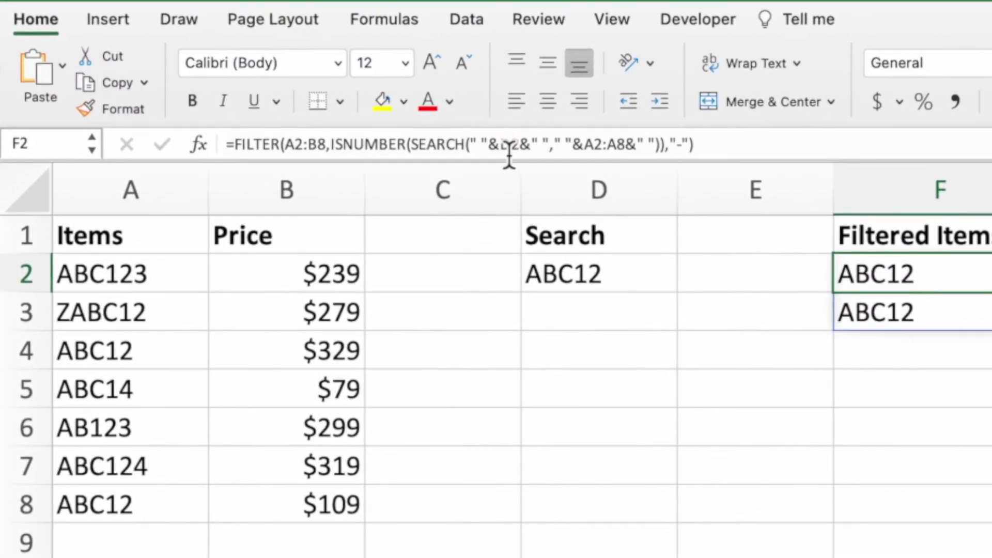
{"action": "left_click", "coordinate": [242, 69]}
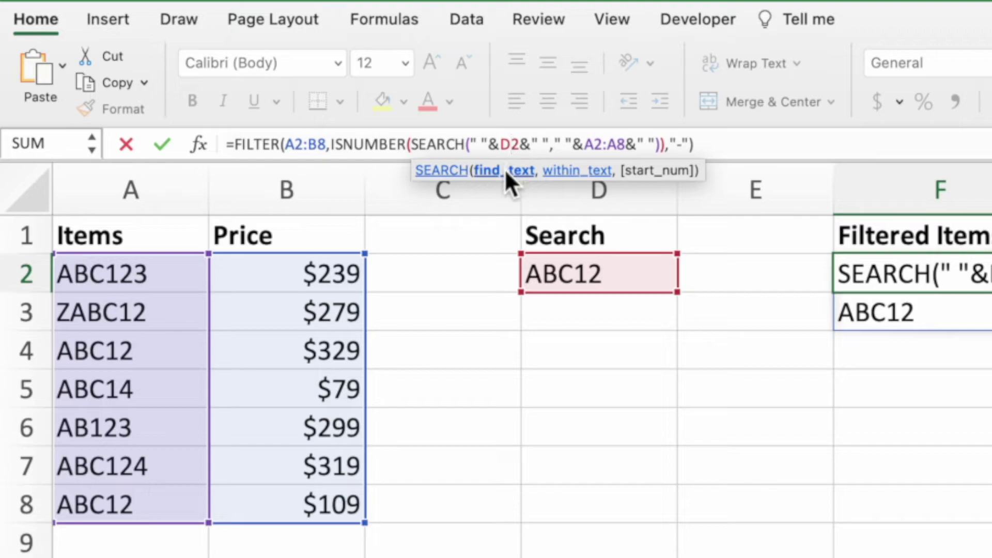
{"action": "left_click", "coordinate": [505, 171]}
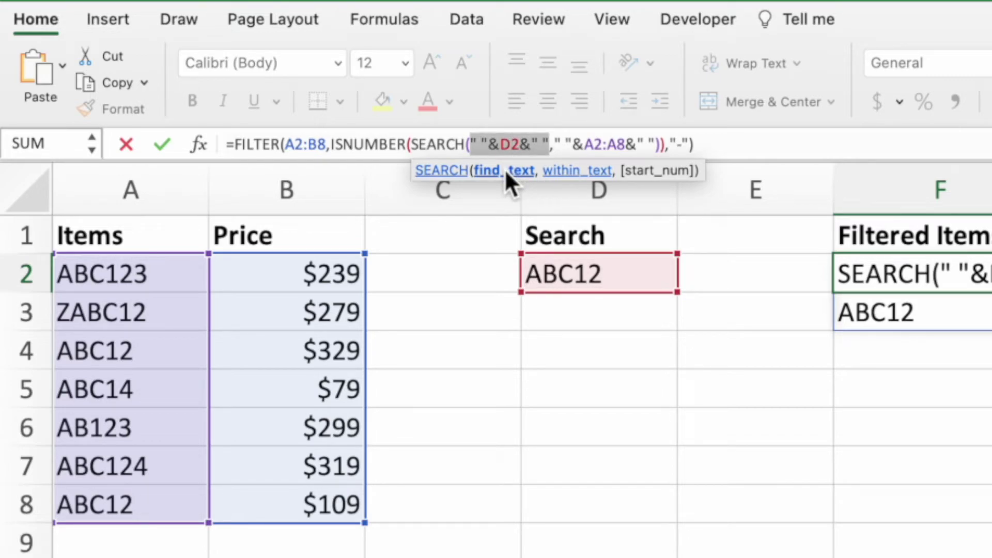
{"action": "key", "text": "F9"}
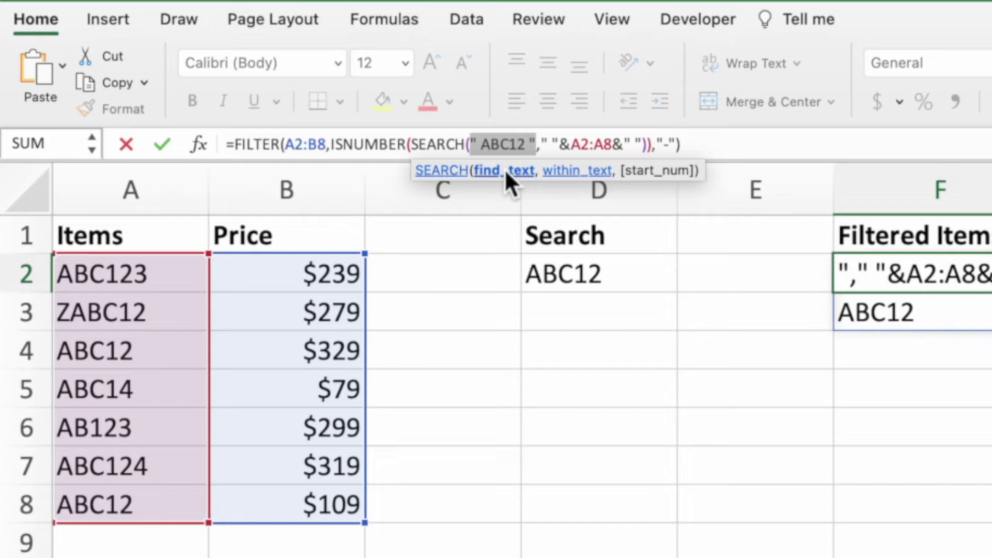
{"action": "left_click", "coordinate": [568, 173]}
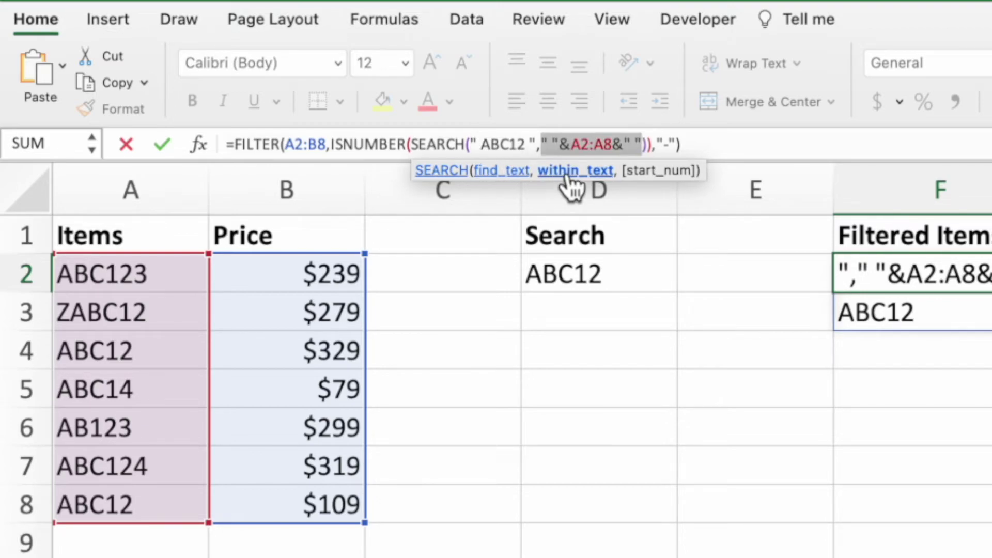
{"action": "key", "text": "F9"}
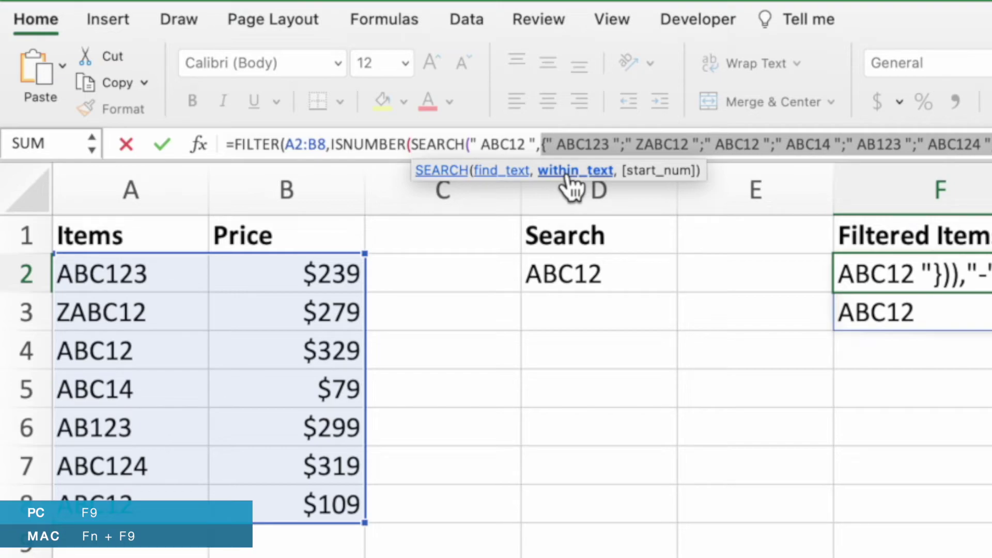
{"action": "left_click", "coordinate": [526, 147]}
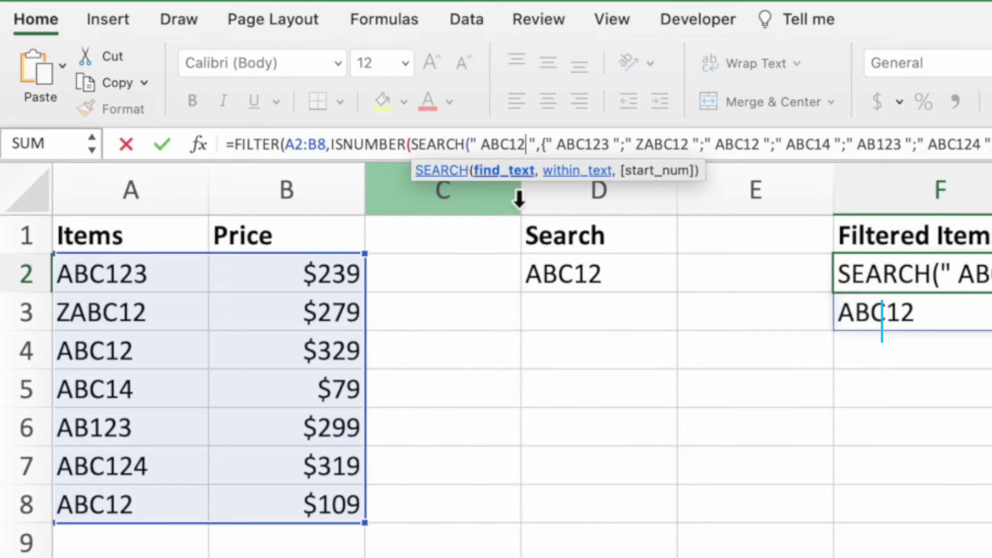
- Delete the 12 from the evaluated " ABC12 " search text in the formula
{"action": "key", "text": "BackSpace"}
{"action": "key", "text": "BackSpace"}
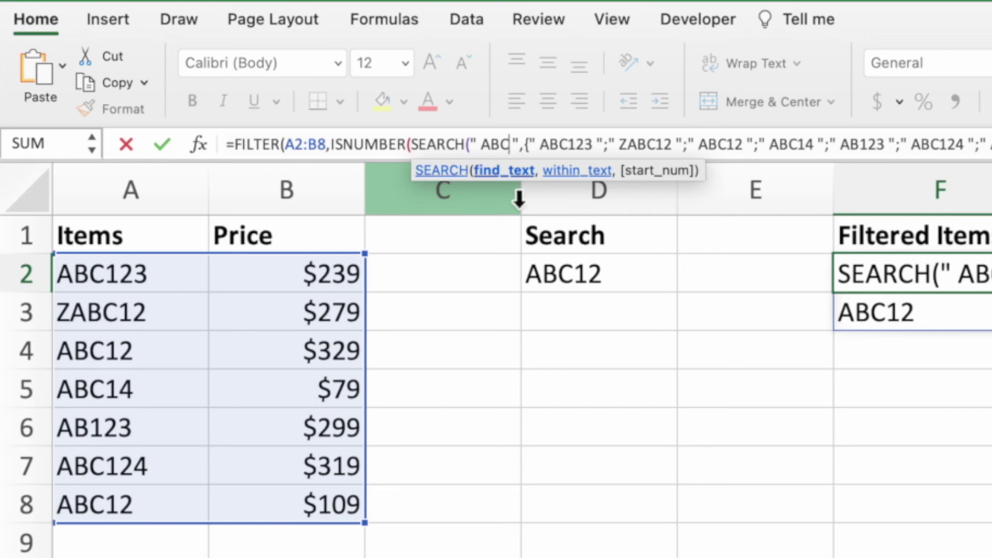
- Cancel the formula edits with Esc, restoring F2's original space-padded formula
{"action": "key", "text": "Escape"}
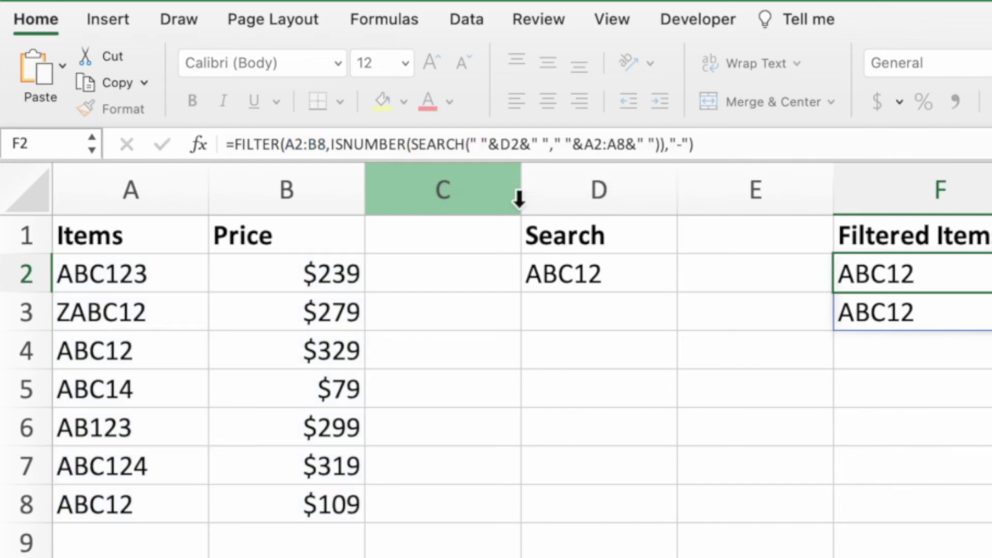